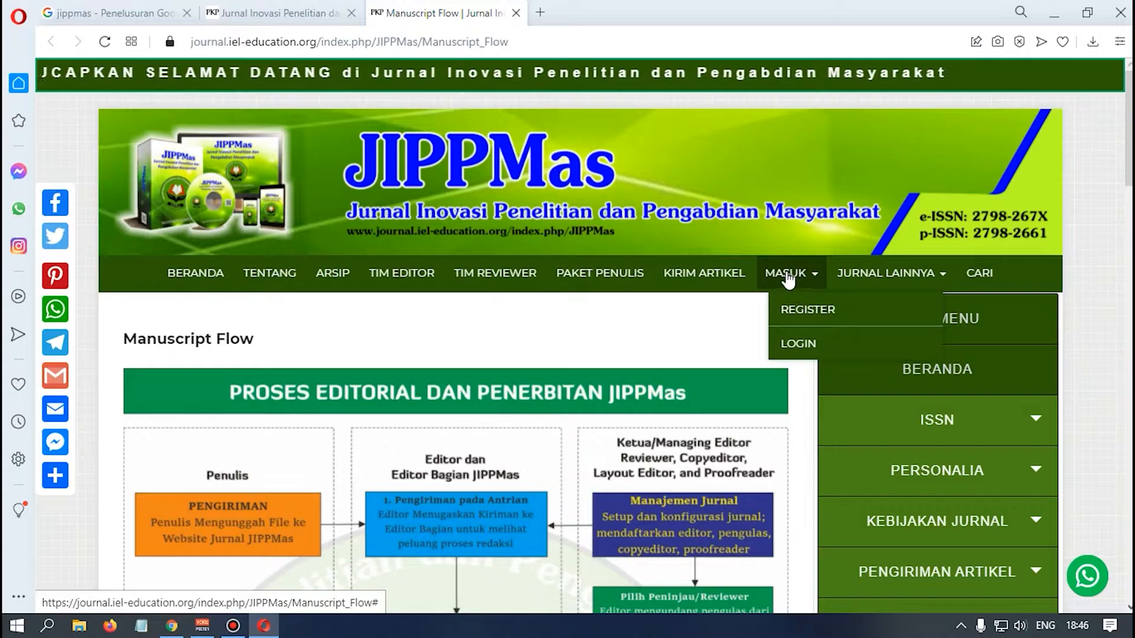
# Log in to the journal with the saved username and password and open the submission "Pelatihan Penelitian Tindakan Kelas (PTK) Bagi Guru SMAN Maju Bersama".
pyautogui.click(791, 348)
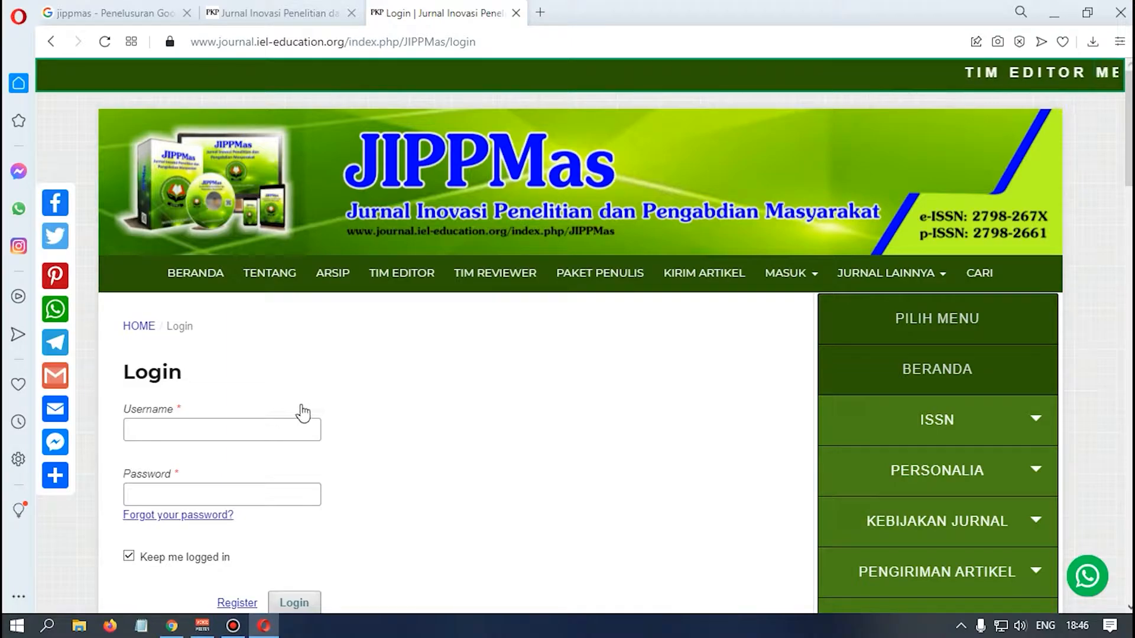
pyautogui.click(289, 422)
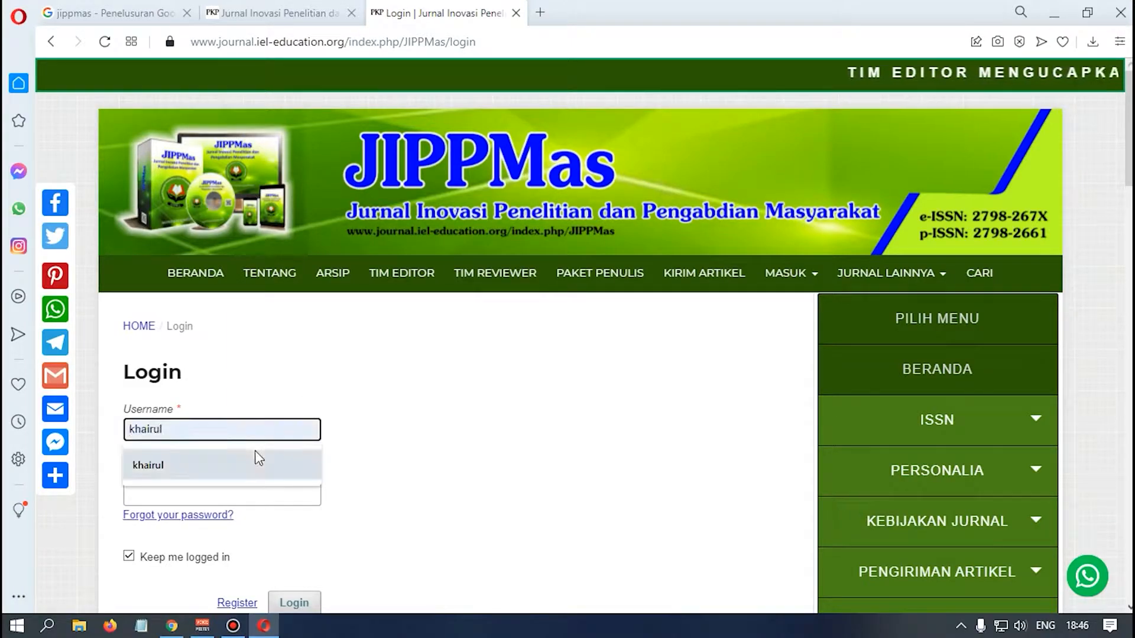
pyautogui.click(257, 465)
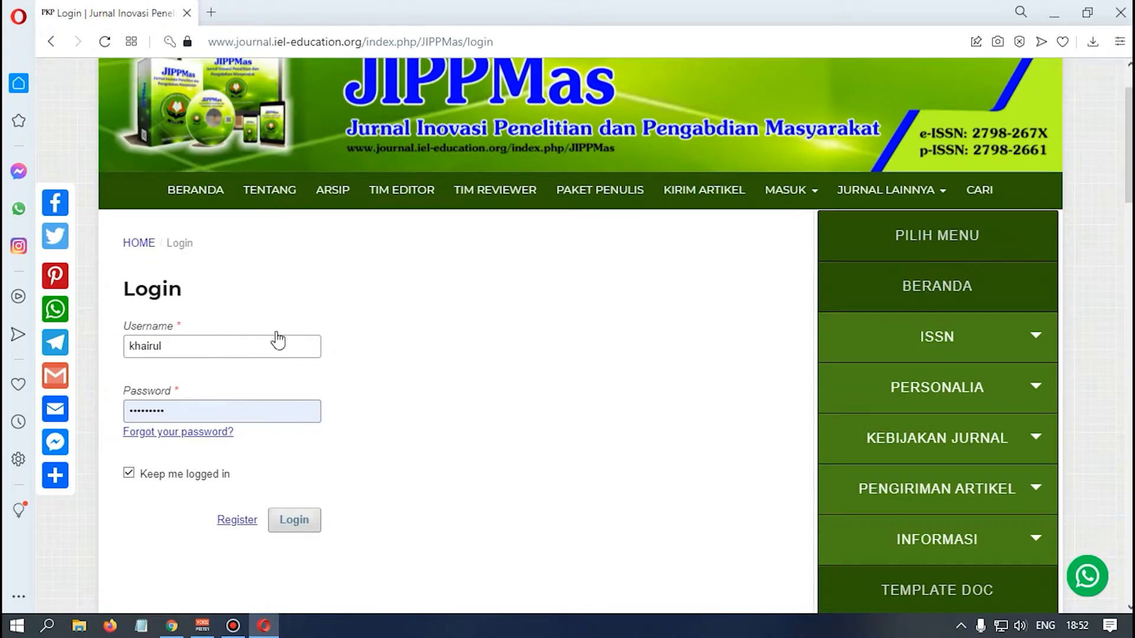
pyautogui.click(300, 523)
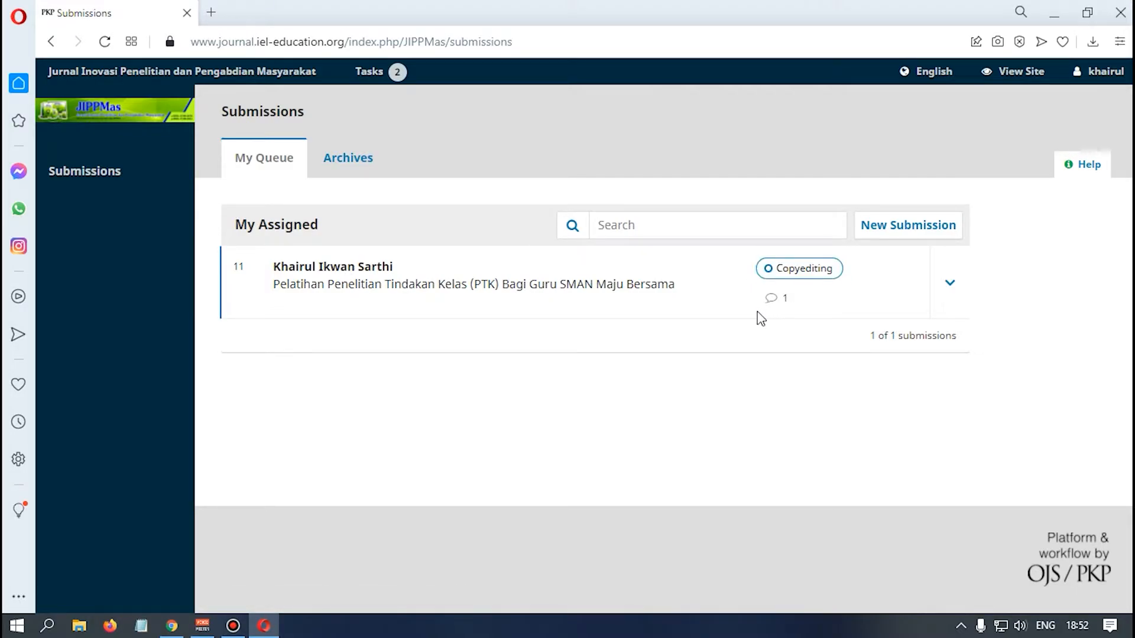
pyautogui.click(428, 292)
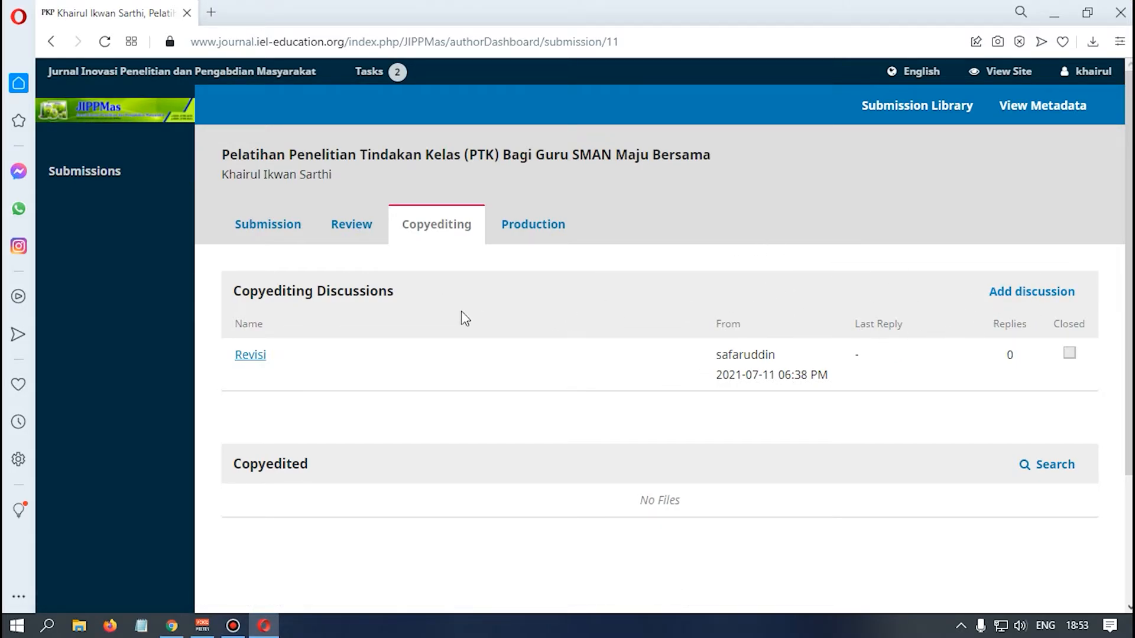
pyautogui.click(1021, 306)
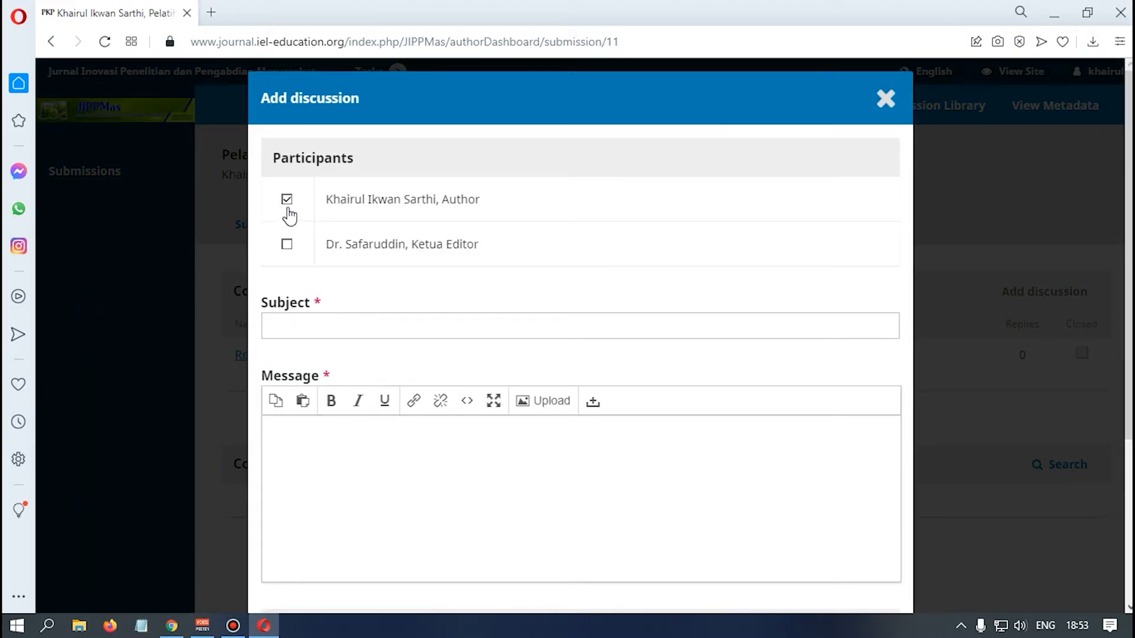
pyautogui.click(287, 246)
pyautogui.click(340, 327)
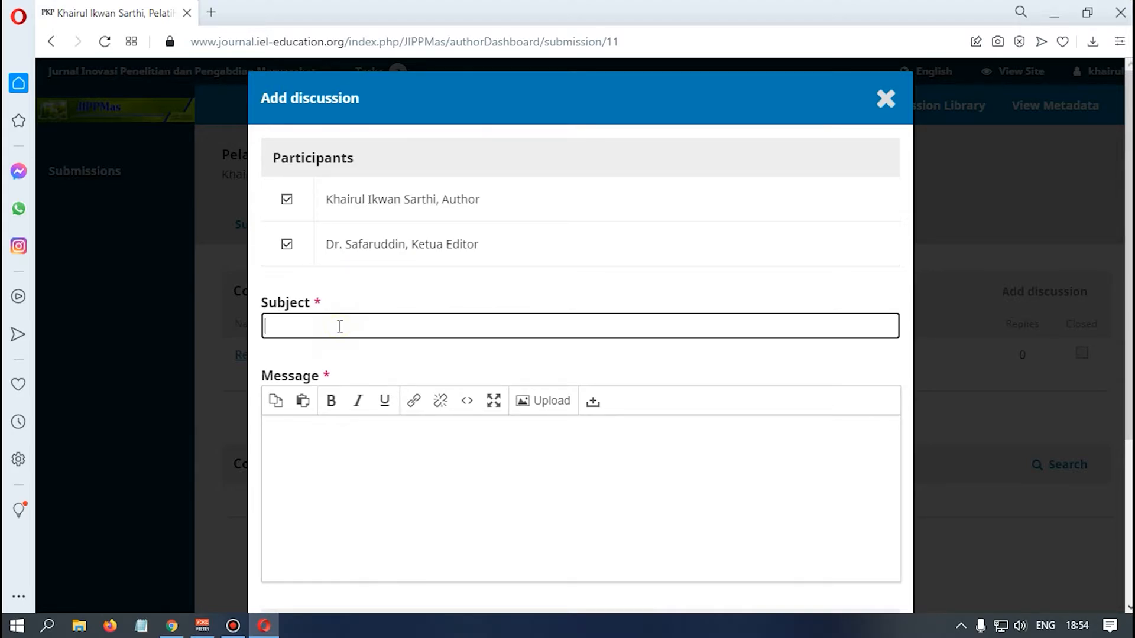
pyautogui.click(314, 436)
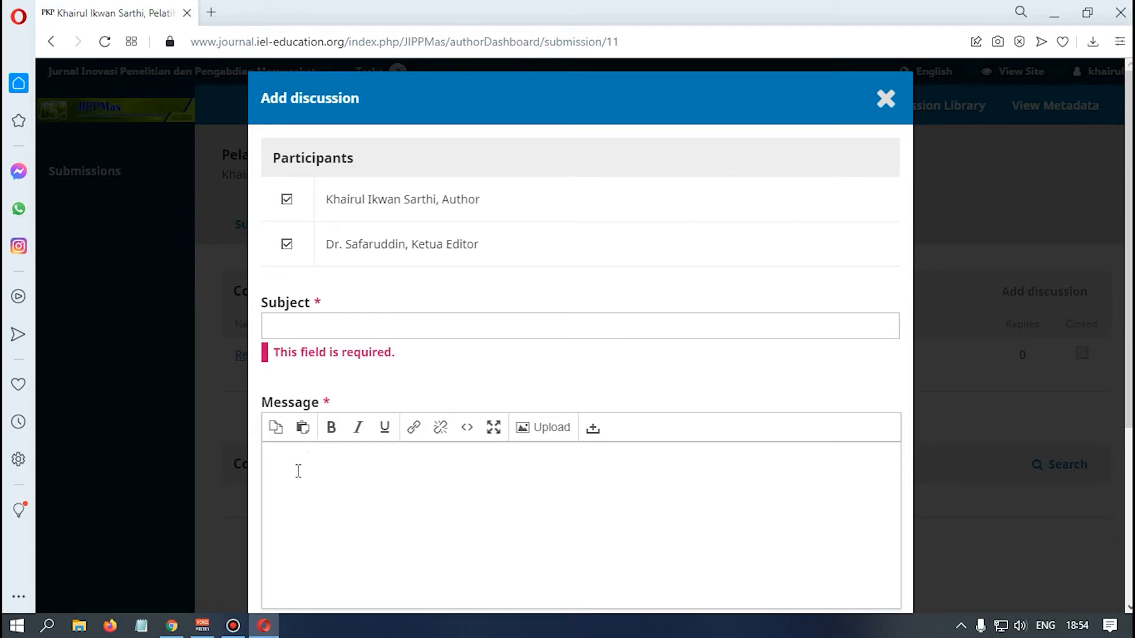
pyautogui.scroll(-1, 299, 474)
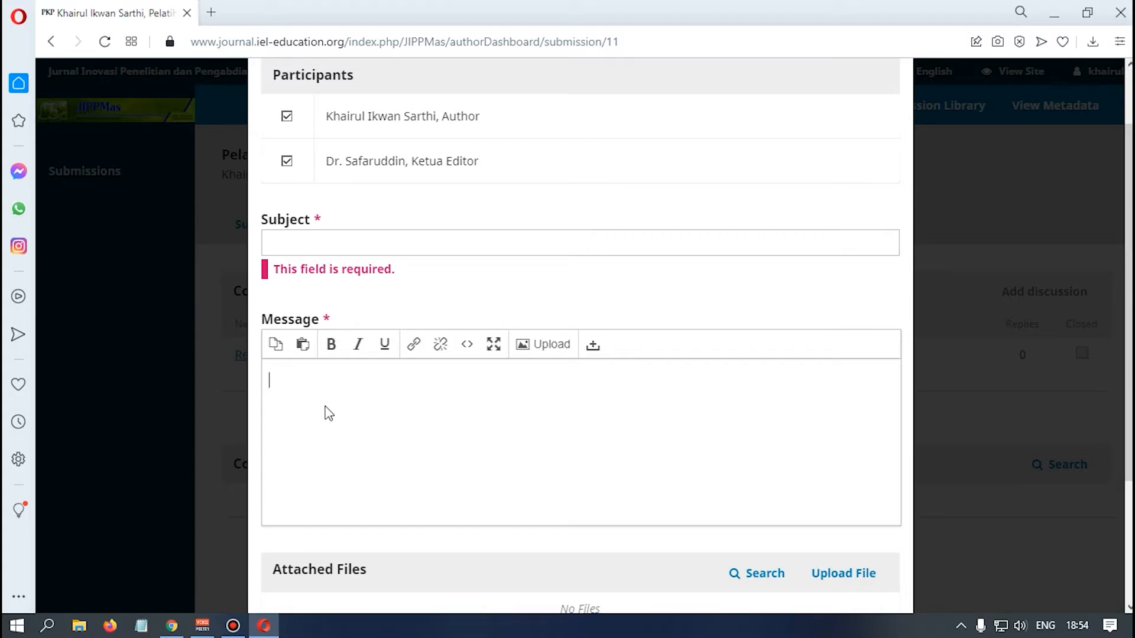
pyautogui.scroll(-1, 380, 411)
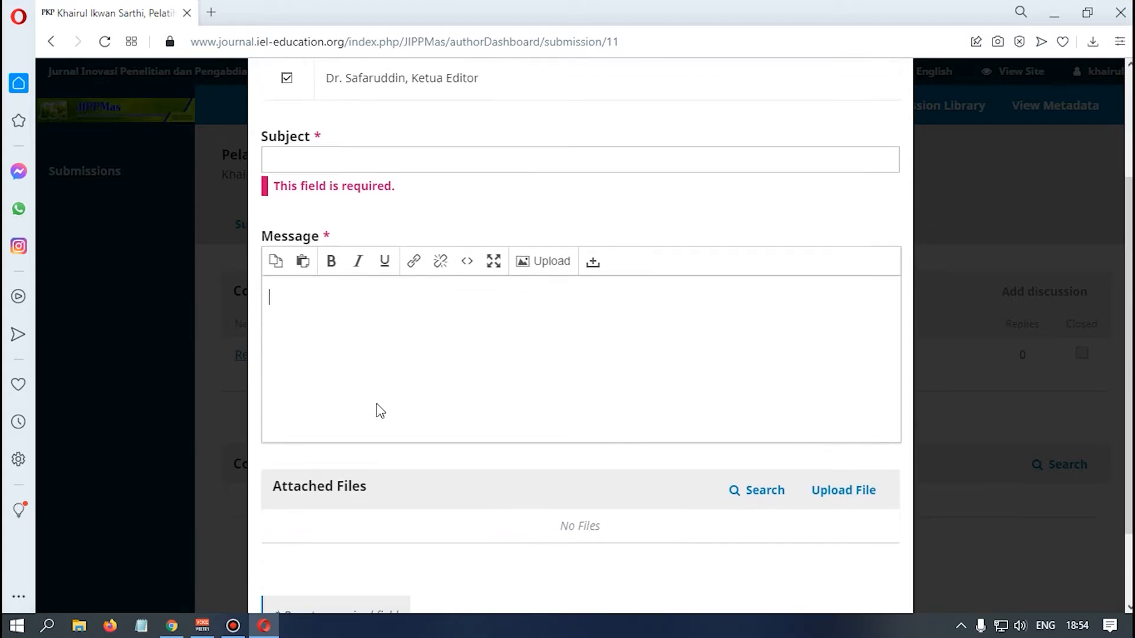
pyautogui.scroll(-1, 380, 411)
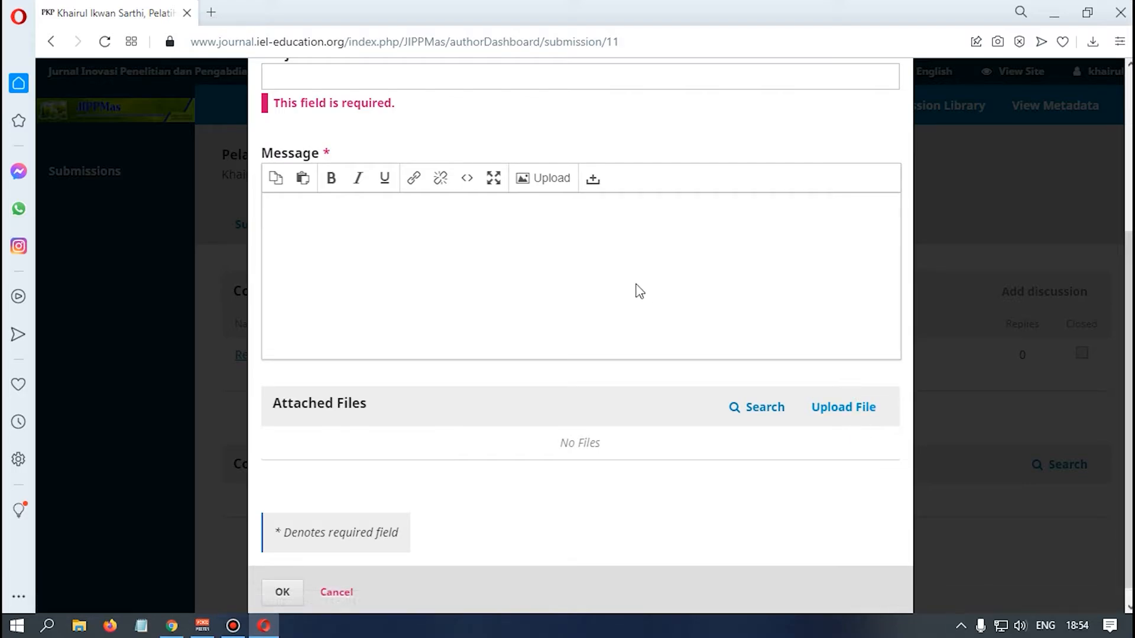
pyautogui.scroll(1, 650, 305)
pyautogui.scroll(2, 636, 328)
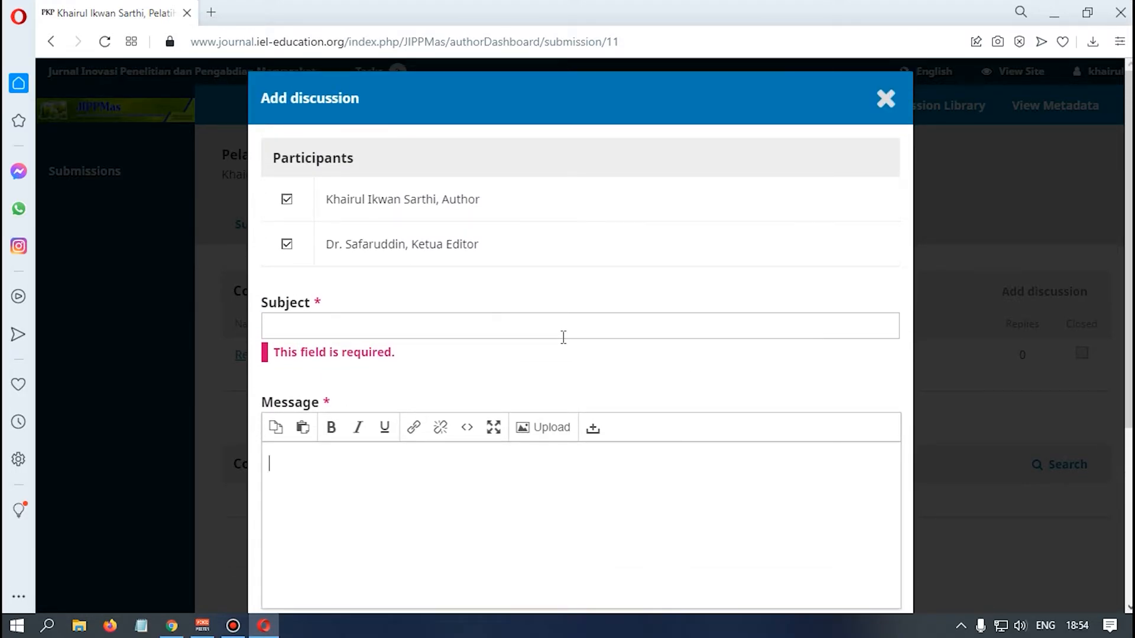
pyautogui.scroll(-3, 578, 370)
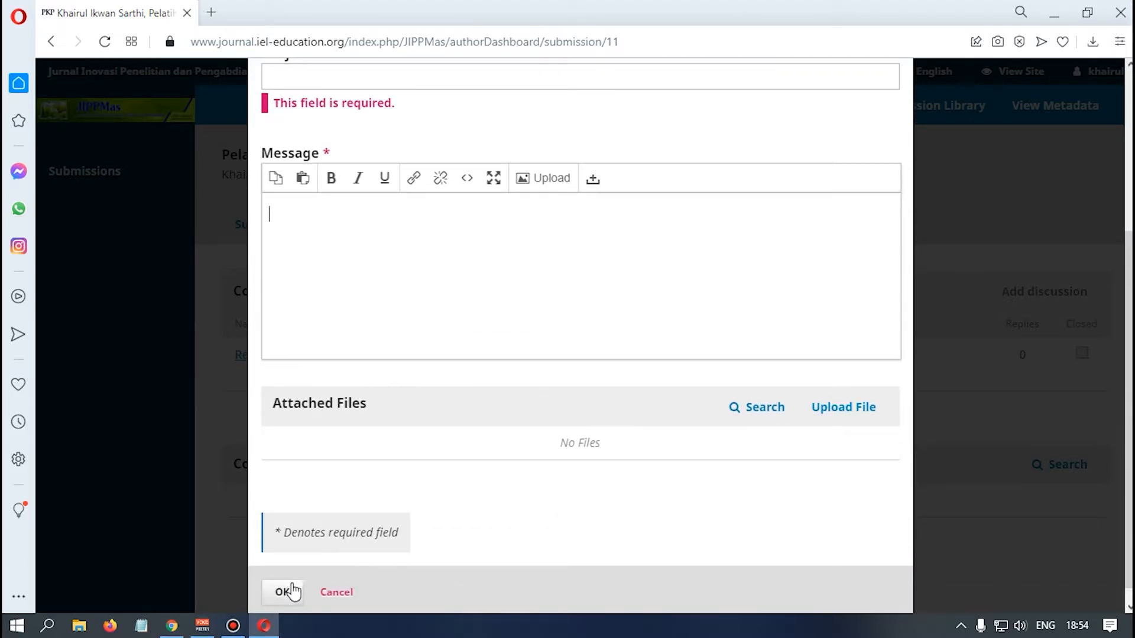
pyautogui.click(339, 594)
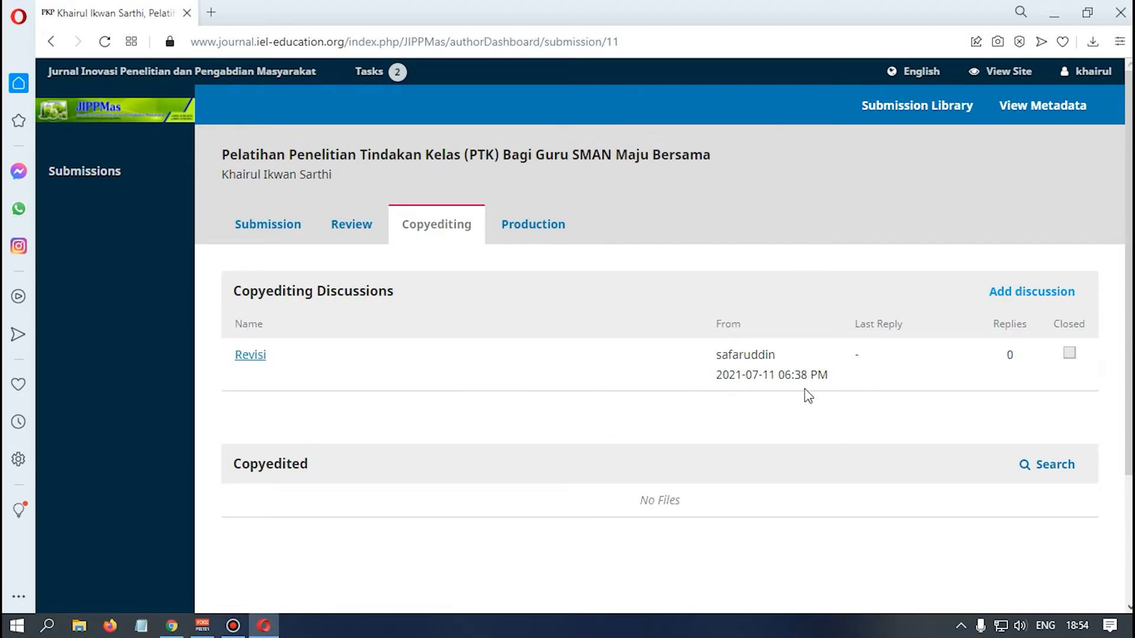
# Download the article file attached to the Revisi copyediting discussion, show it in the Downloads folder, and return to the submission.
pyautogui.click(254, 357)
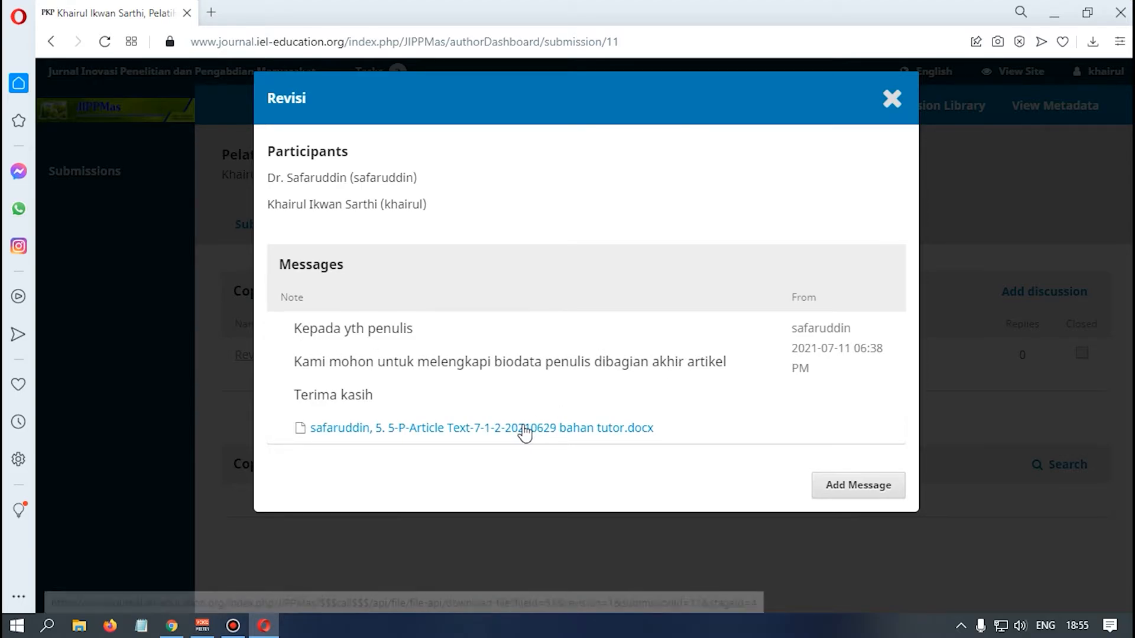
pyautogui.moveTo(520, 430); pyautogui.dragTo(516, 425)
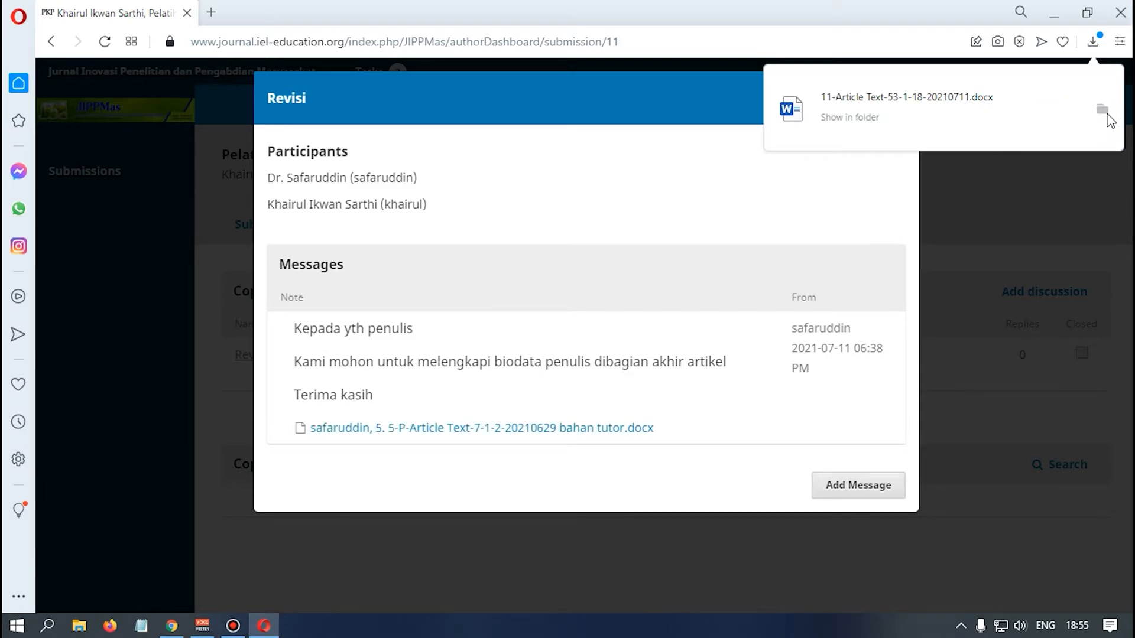
pyautogui.click(1095, 45)
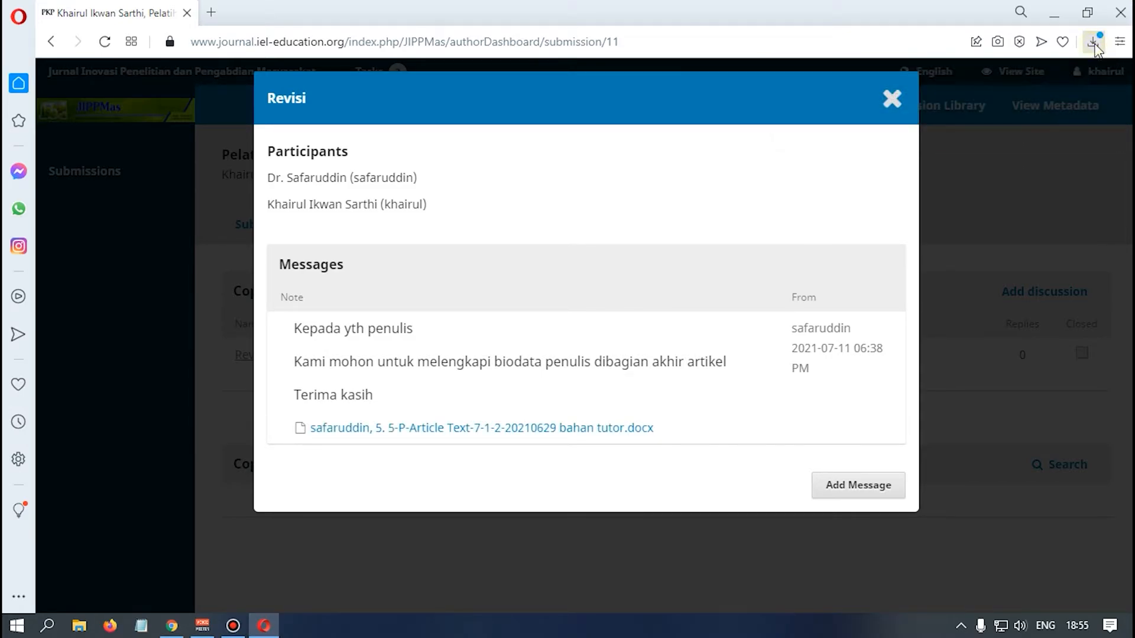
pyautogui.click(1094, 42)
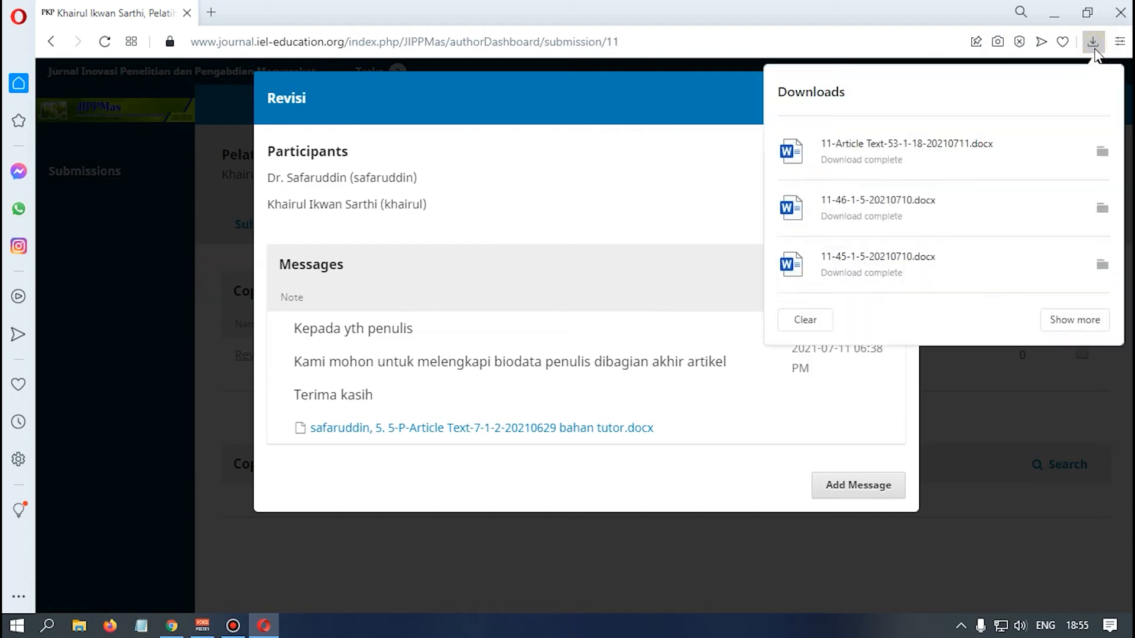
pyautogui.click(1098, 151)
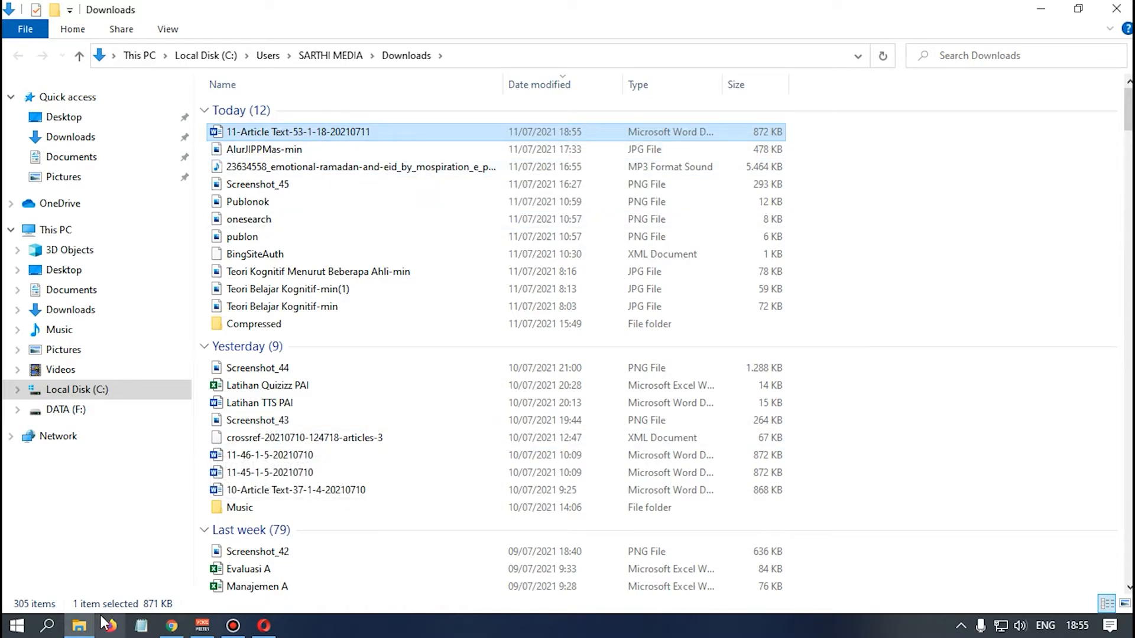
pyautogui.click(264, 626)
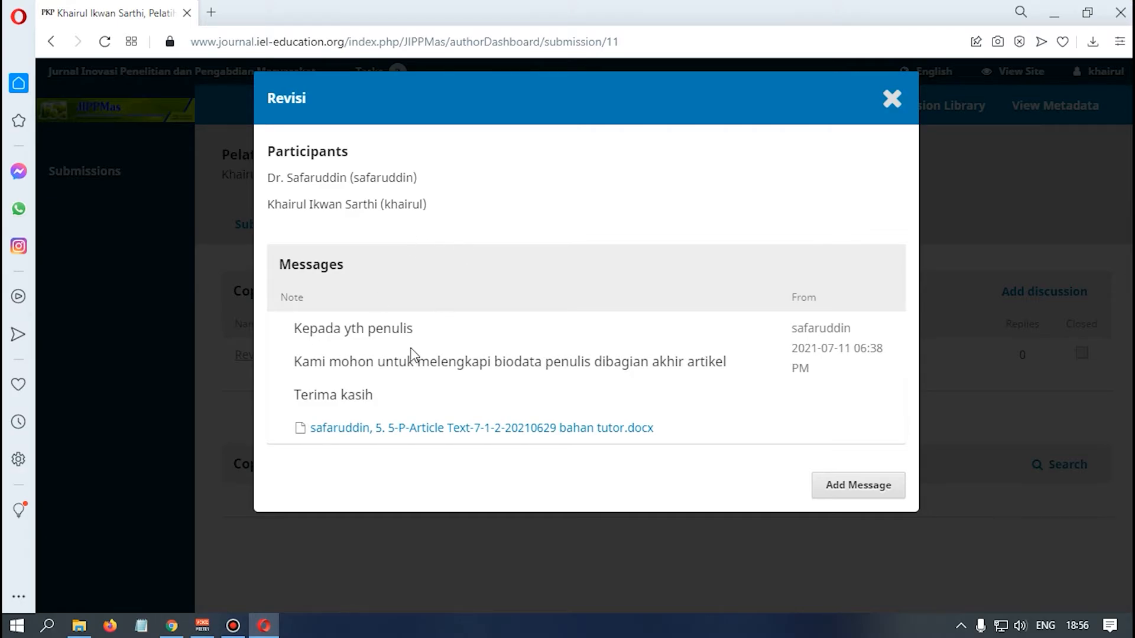
pyautogui.click(891, 99)
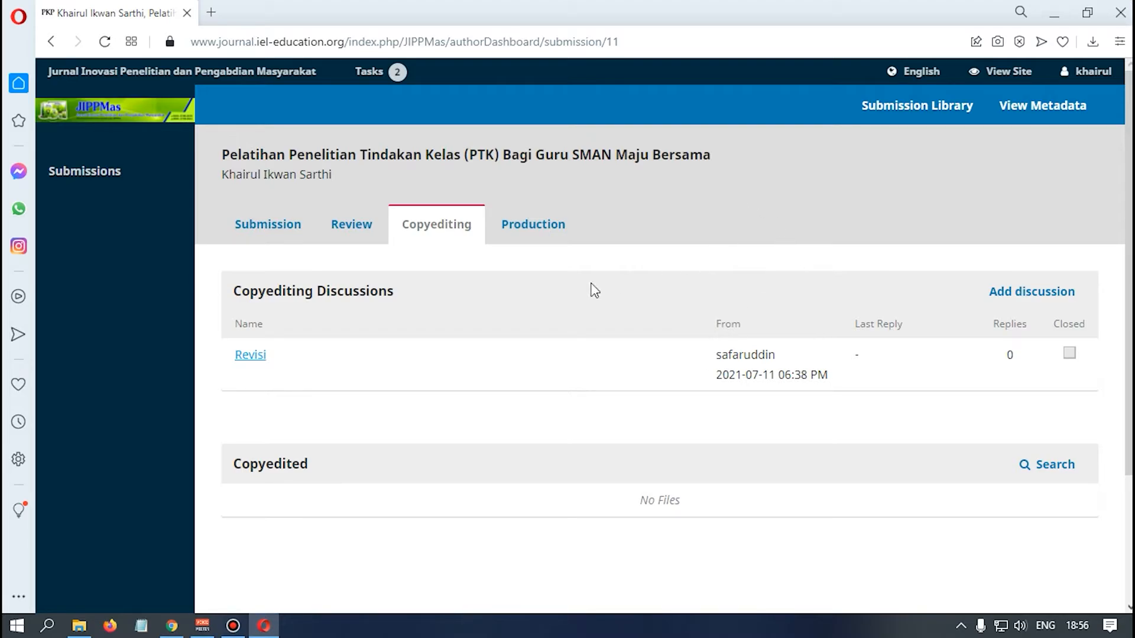
# Add a reply message to the Revisi discussion beginning with the greeting "Yth Tim editor".
pyautogui.click(256, 359)
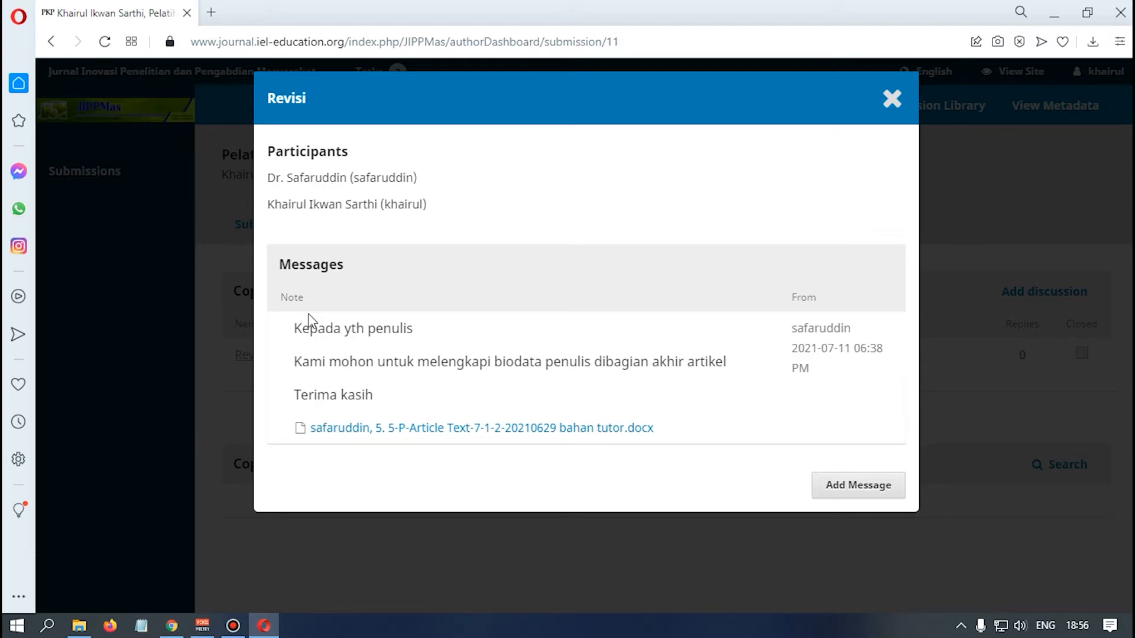
pyautogui.click(843, 497)
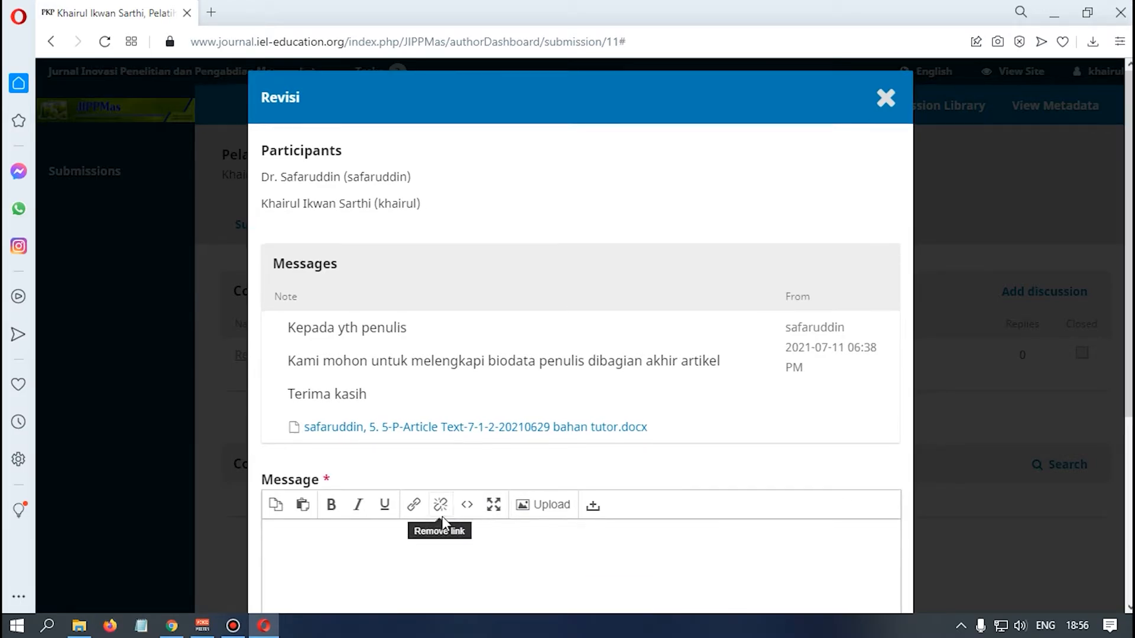
pyautogui.scroll(-3, 402, 496)
pyautogui.click(385, 388)
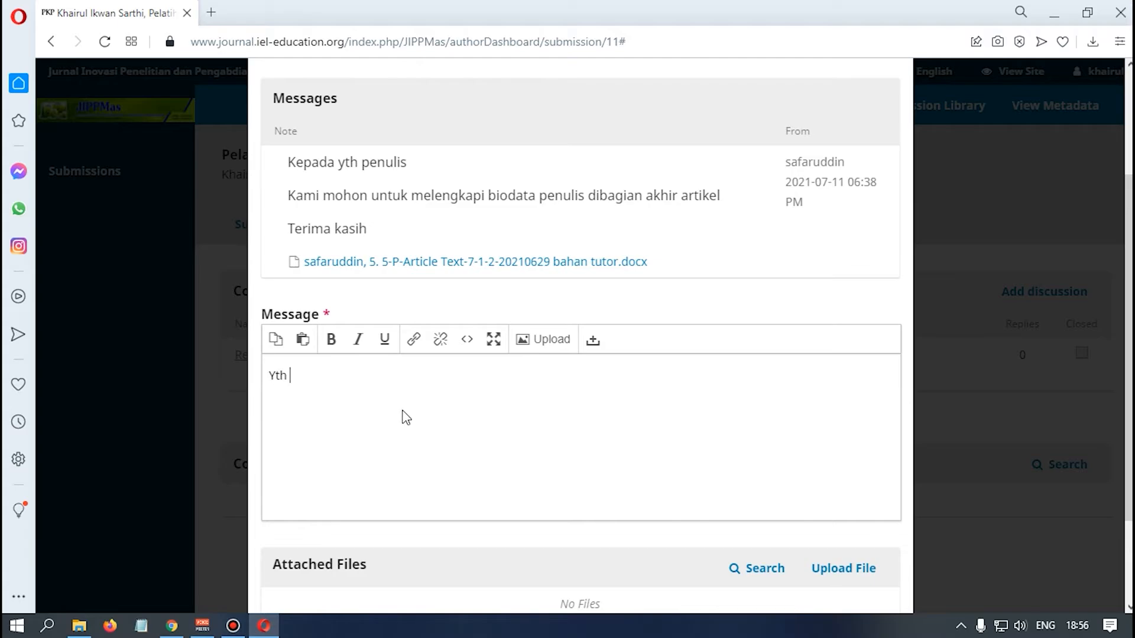
pyautogui.write('Yth TImm editor')
pyautogui.press('Return')
# Write the message body "Dengan saya ingin mengirimkan hasil revisi berdasarkan catatan atau saran yang telah diberikan, berikut file terlampir" and close with "terima kasih".
pyautogui.write('Dengan ')
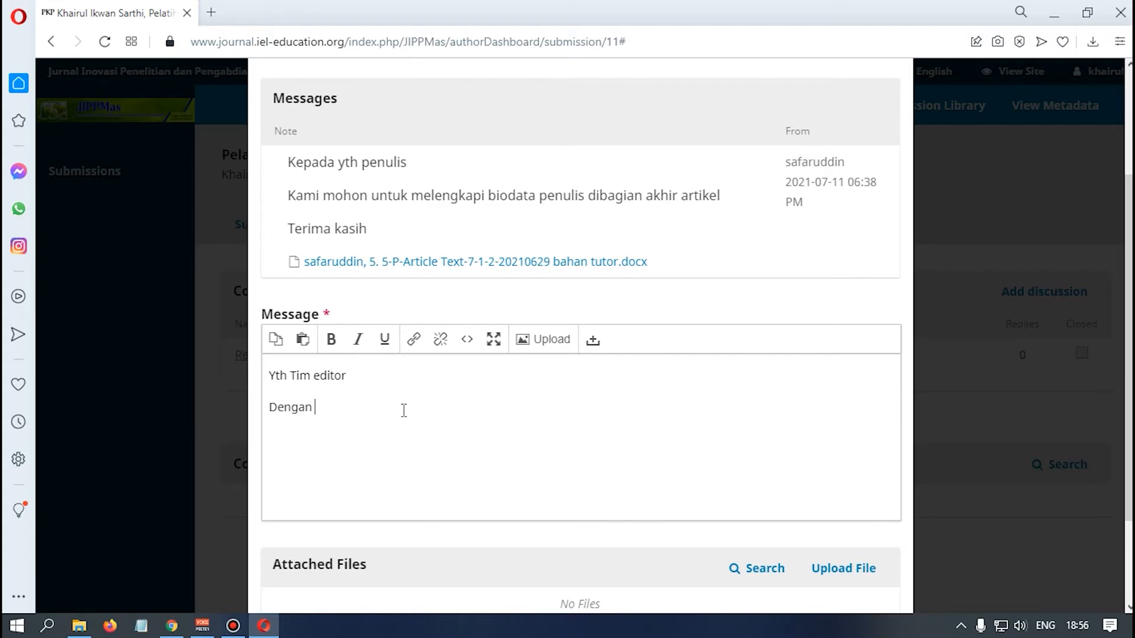
pyautogui.write('saya ingin mengirimkan hasil')
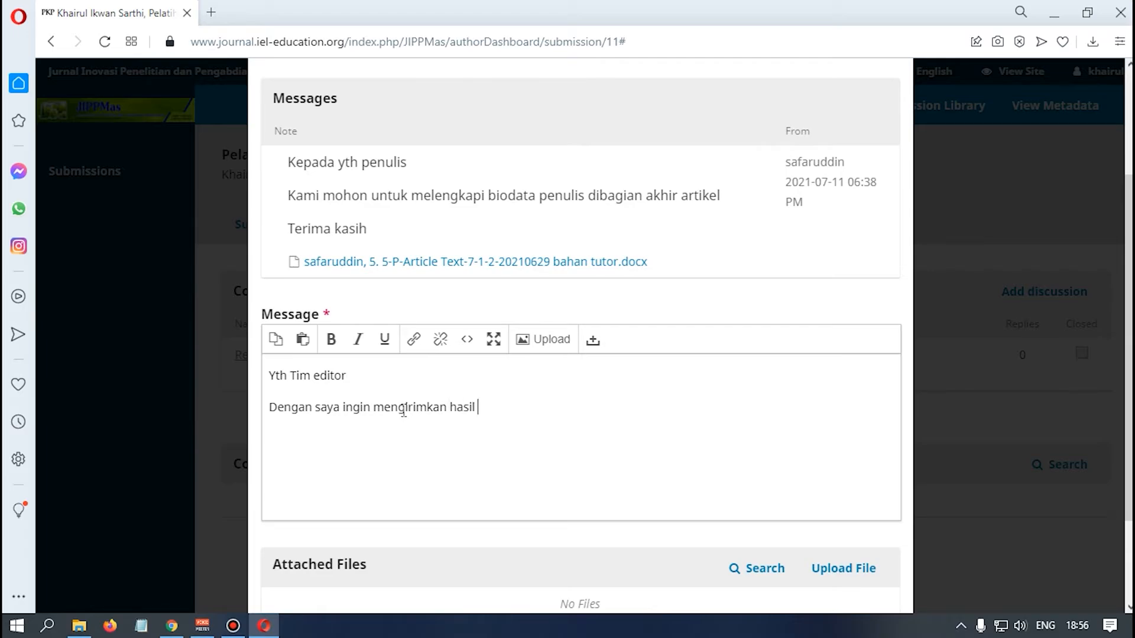
pyautogui.write(' revisi berdasarkan')
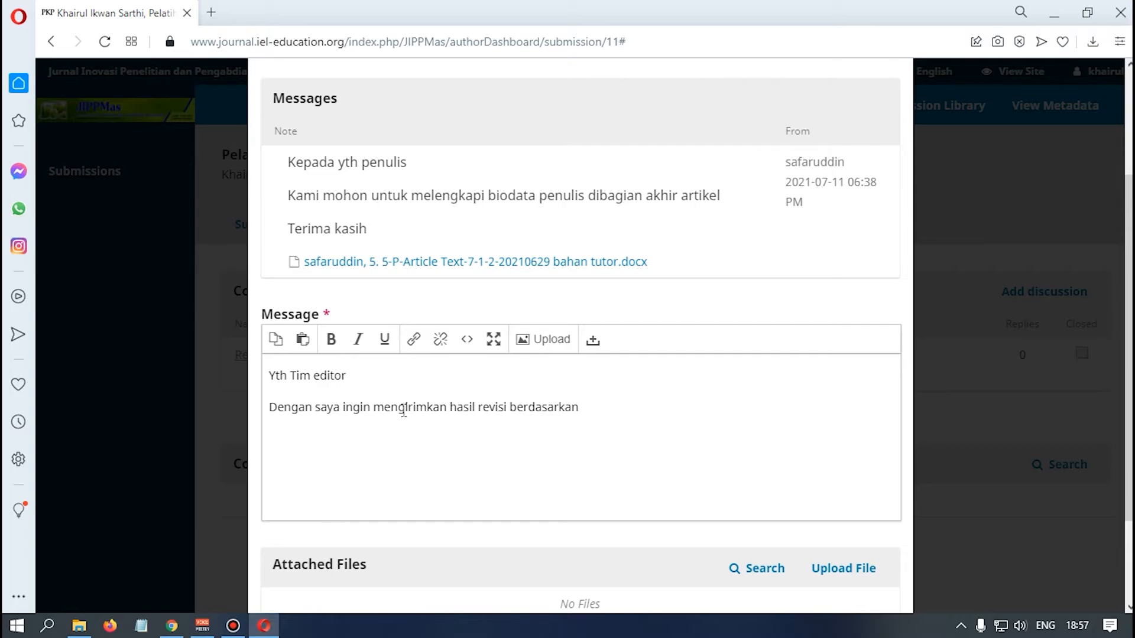
pyautogui.write(' catatan atau saran yang te')
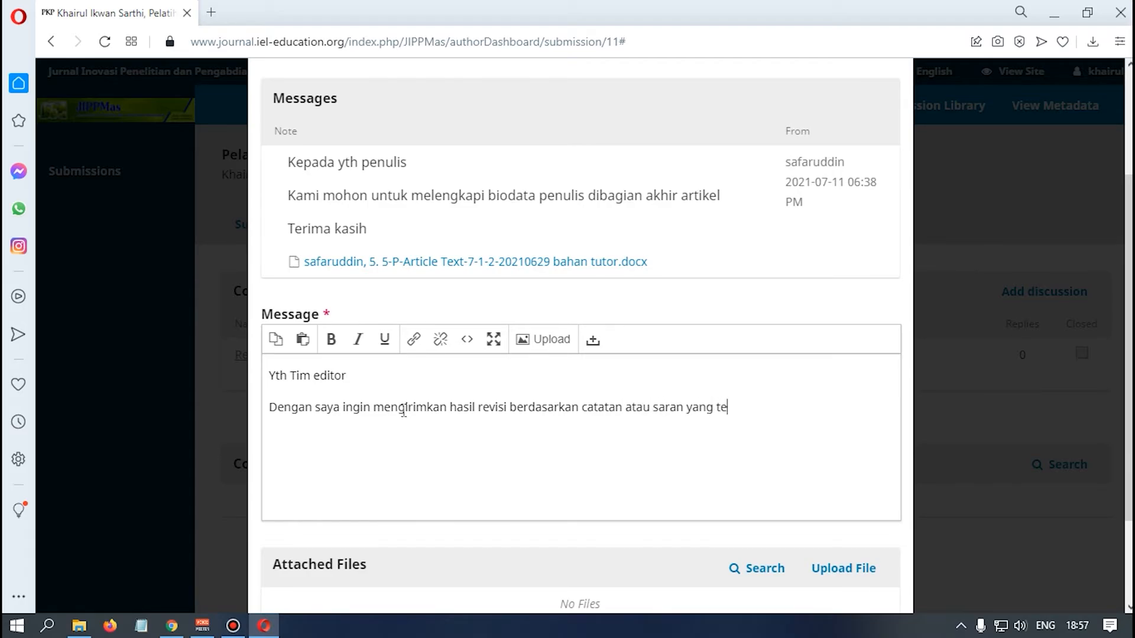
pyautogui.write('lah diberikan, berikut faile')
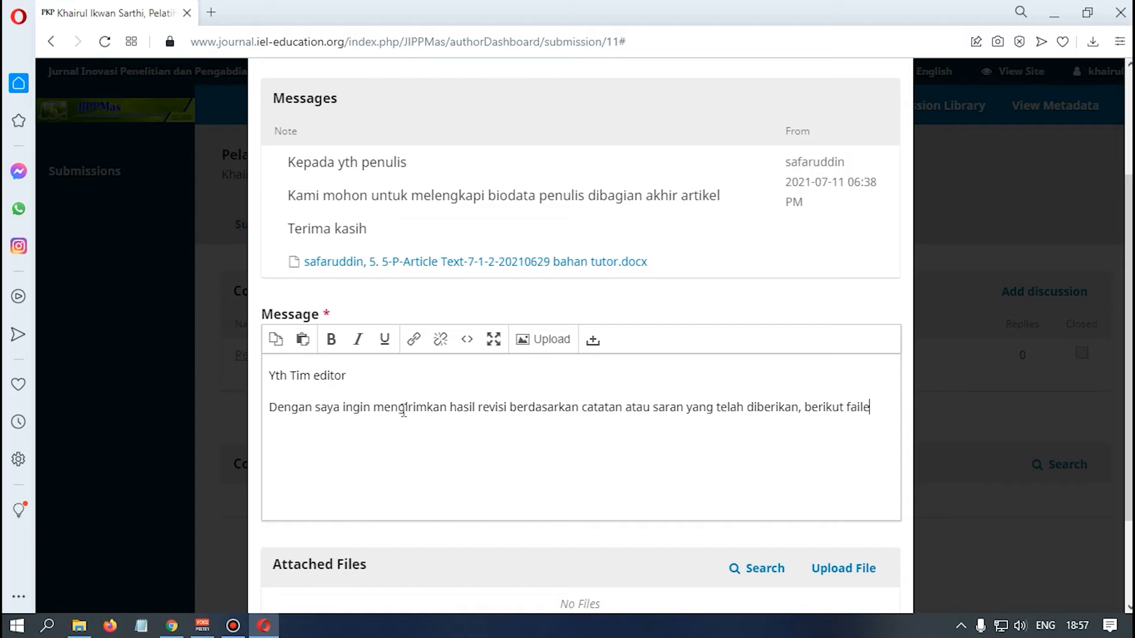
pyautogui.press('BackSpace')
pyautogui.press('BackSpace')
pyautogui.write('ile terlampir teri')
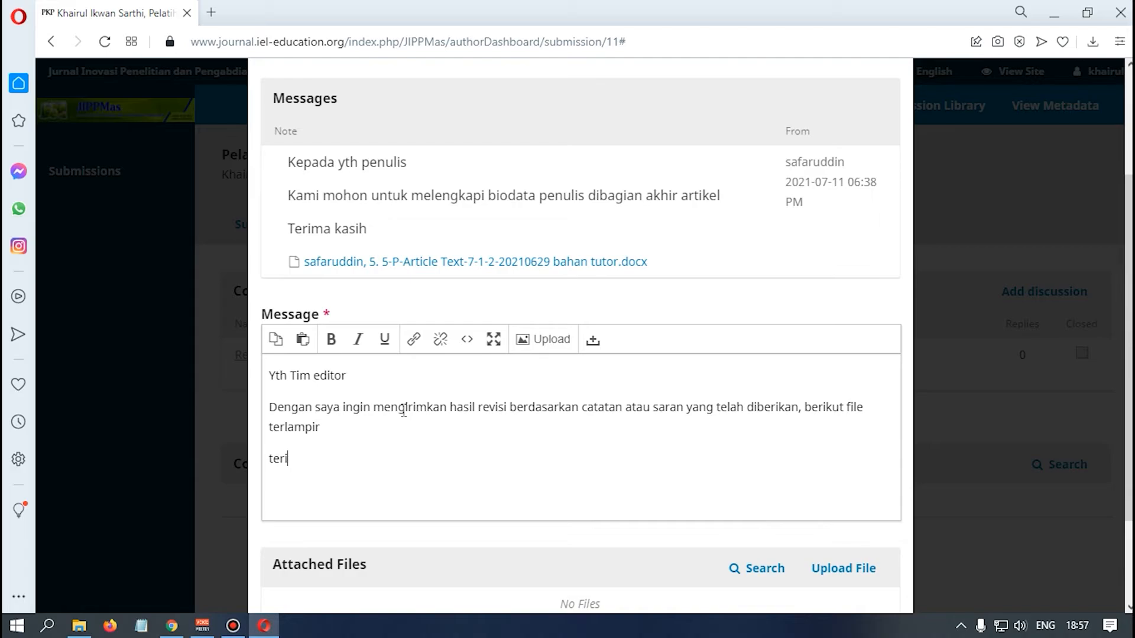
pyautogui.write('ma kasih')
pyautogui.moveTo(343, 433); pyautogui.dragTo(273, 411)
pyautogui.click(309, 427)
# Upload 11-Article Text-53-1-18-20210711.docx from the Downloads folder as a discussion file with the article component Article Text.
pyautogui.scroll(-1, 455, 451)
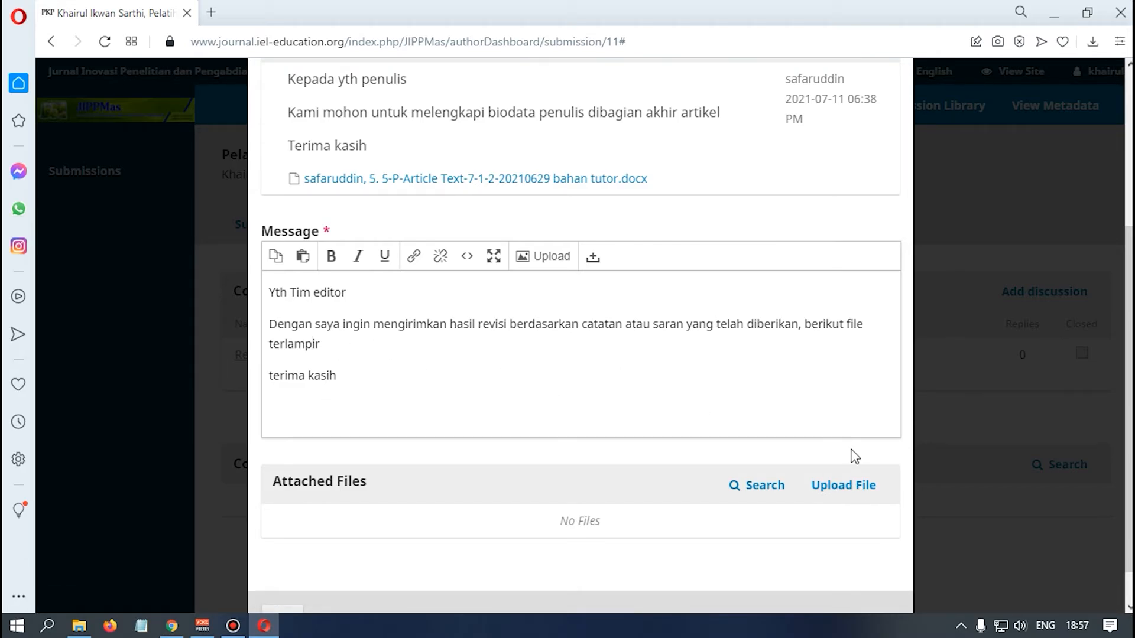
pyautogui.click(866, 486)
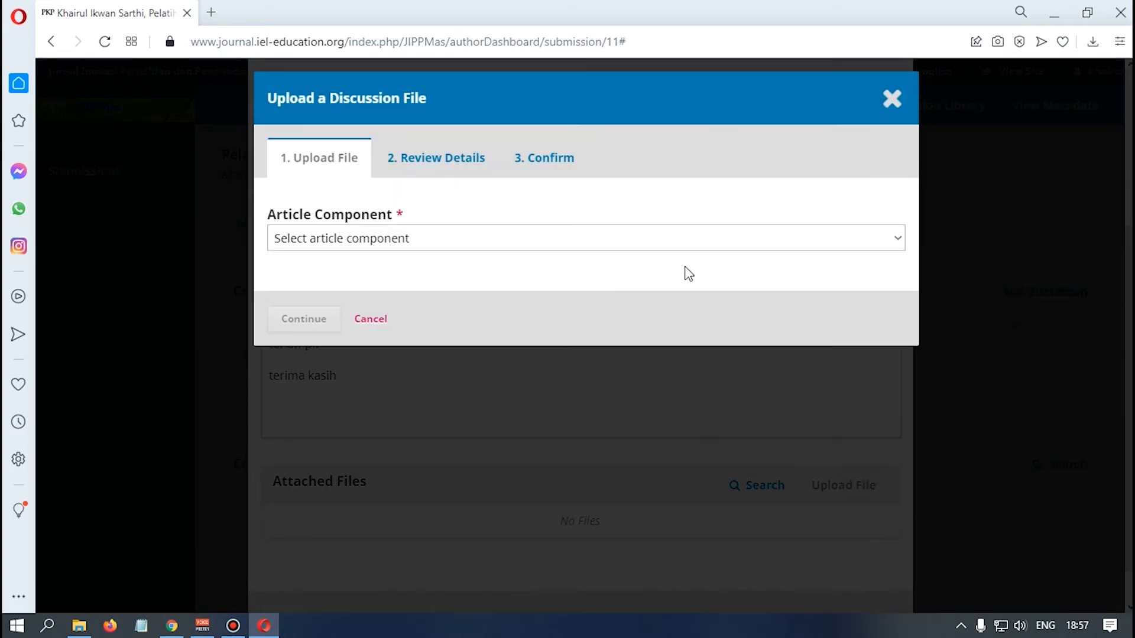
pyautogui.click(354, 244)
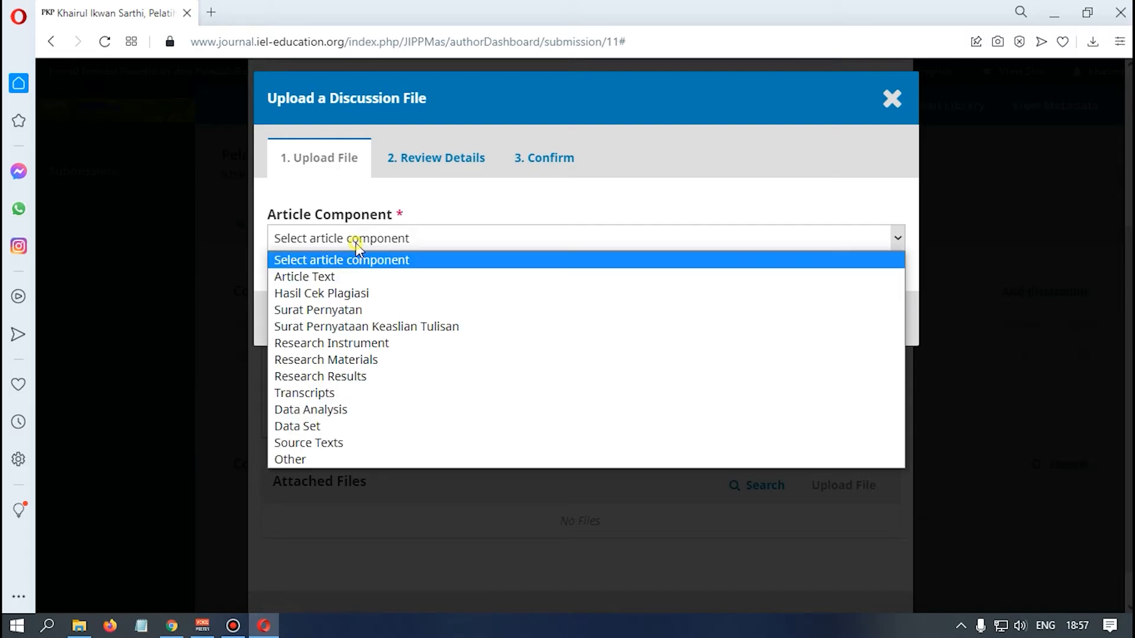
pyautogui.click(336, 278)
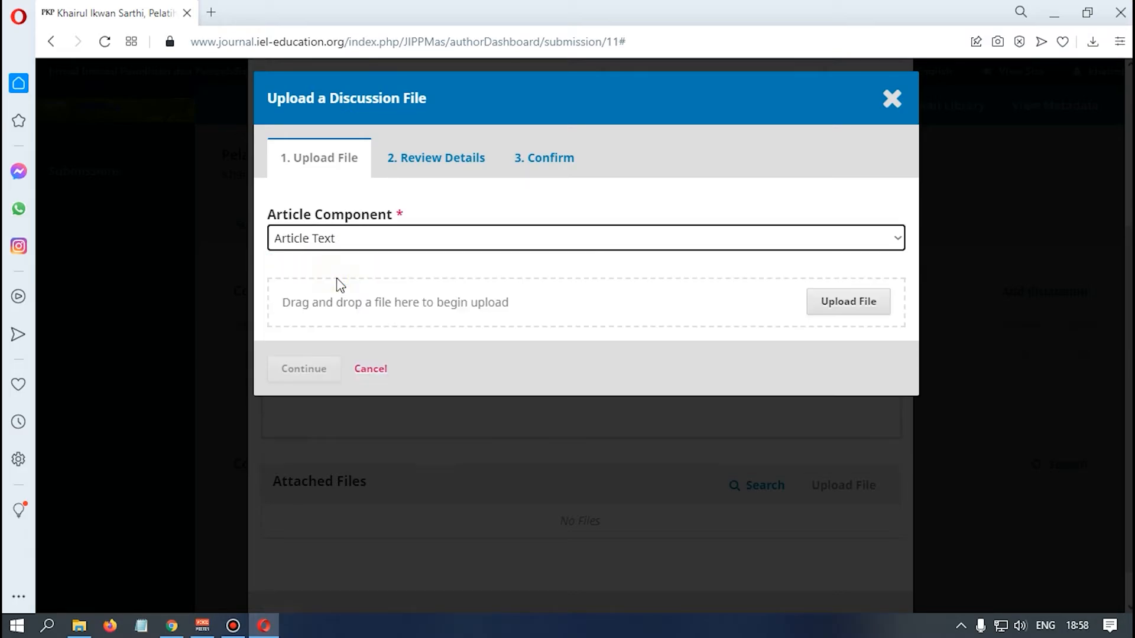
pyautogui.click(845, 307)
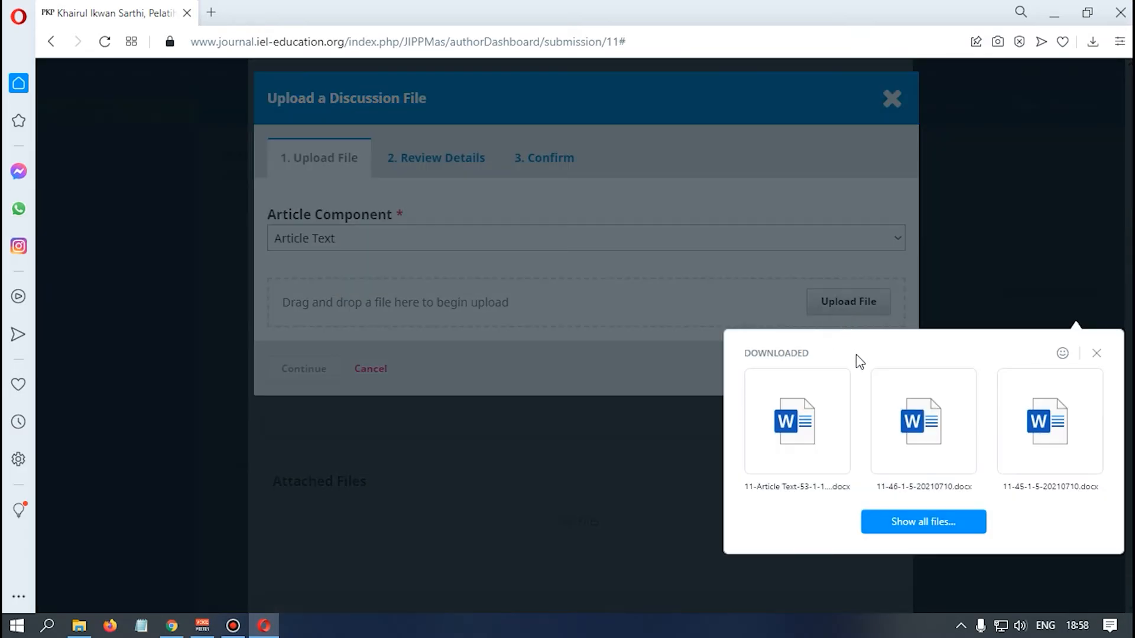
pyautogui.click(905, 524)
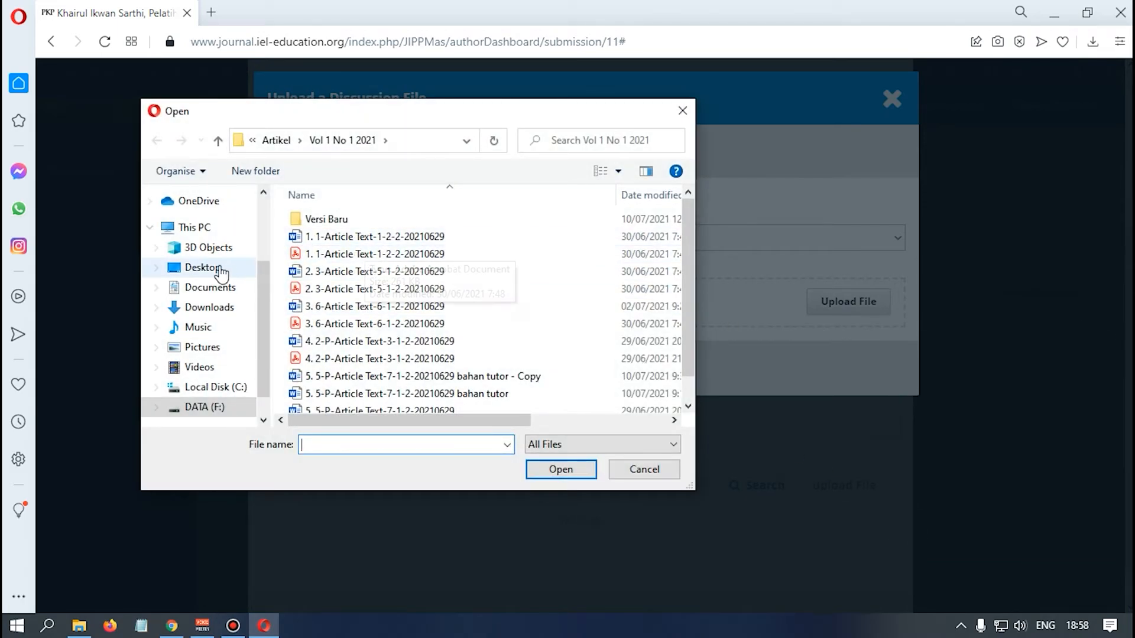
pyautogui.click(226, 307)
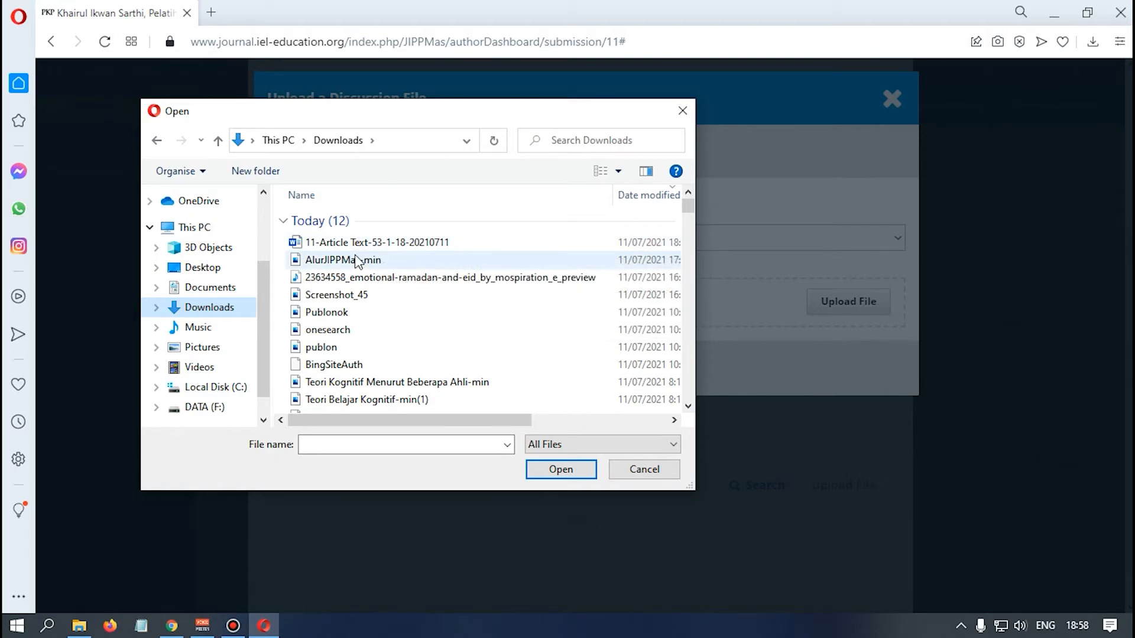
pyautogui.click(362, 244)
pyautogui.click(578, 469)
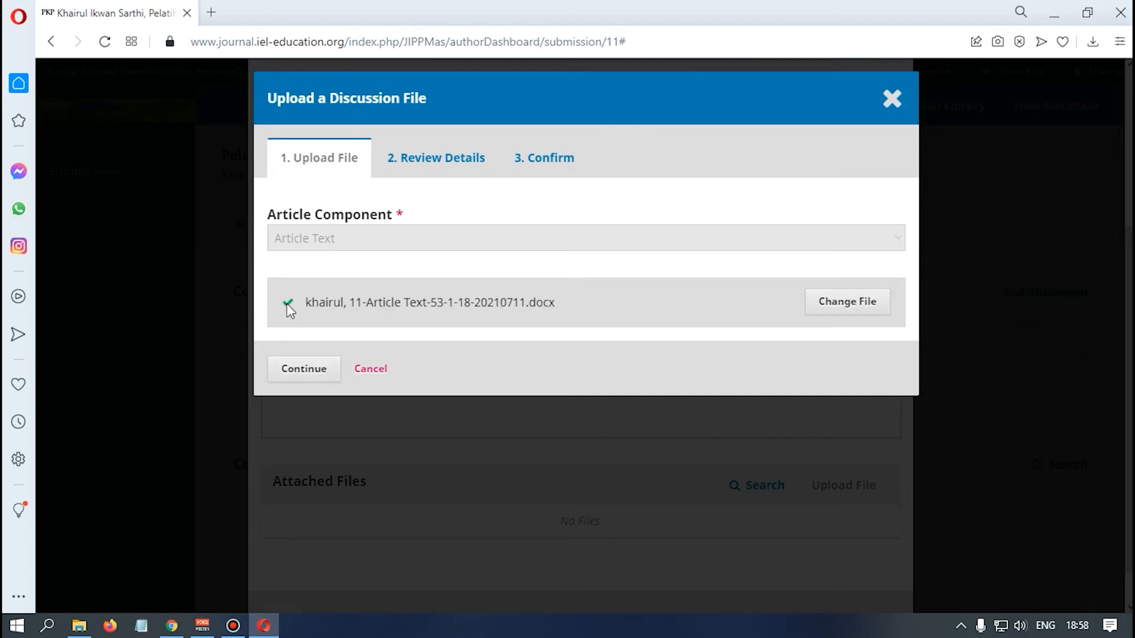
# Accept the uploaded file's details, complete the attachment, and send the reply to the Revisi discussion.
pyautogui.click(309, 370)
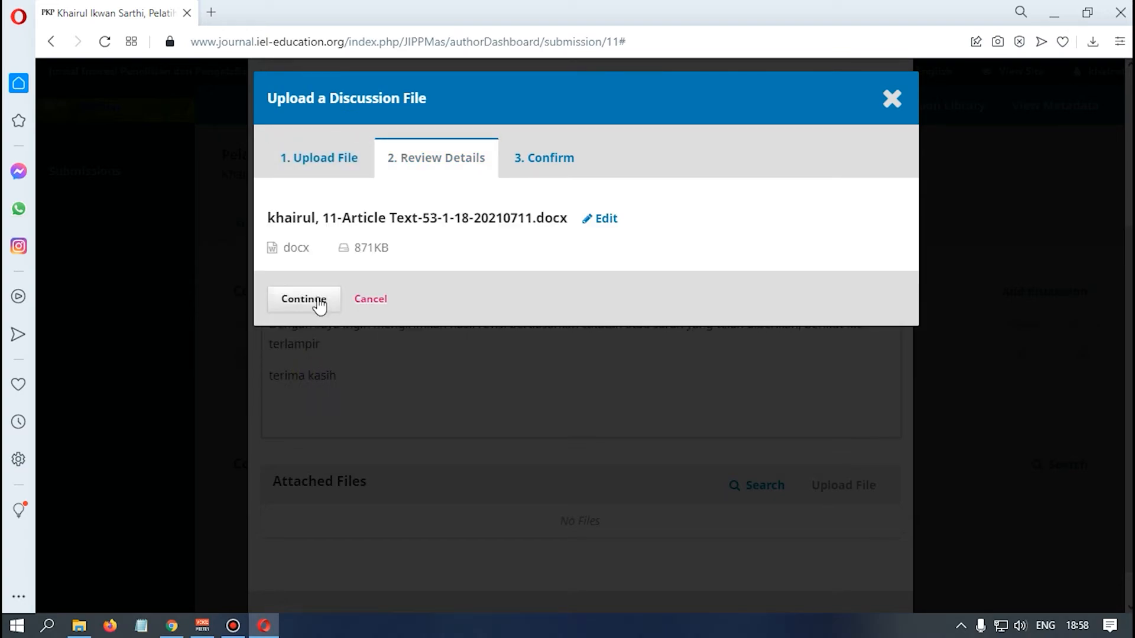
pyautogui.click(318, 299)
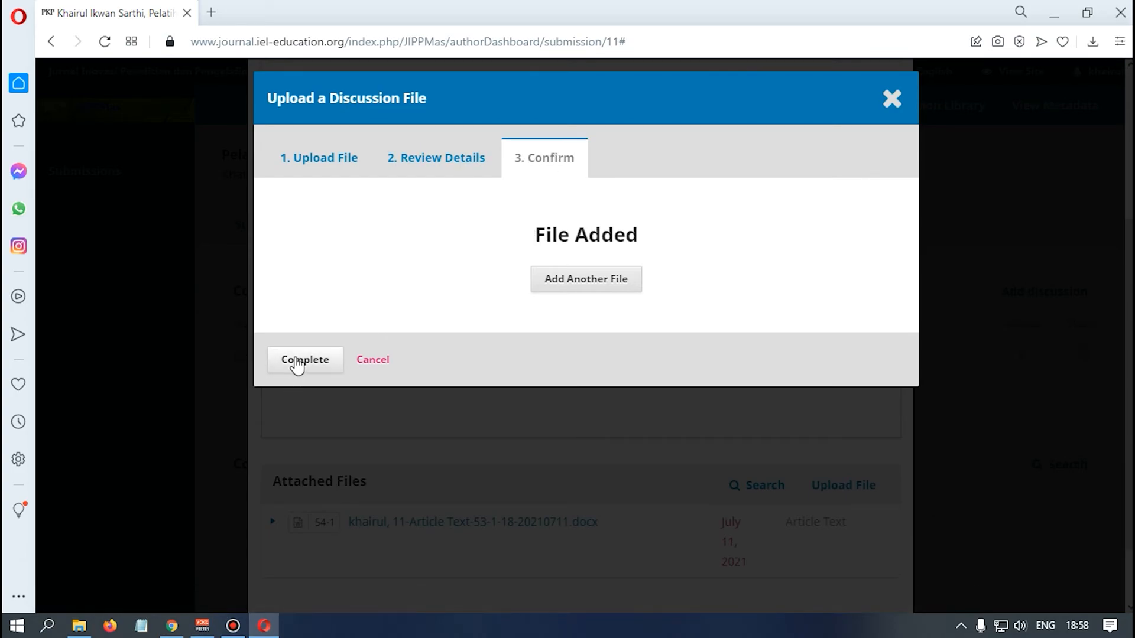
pyautogui.click(301, 360)
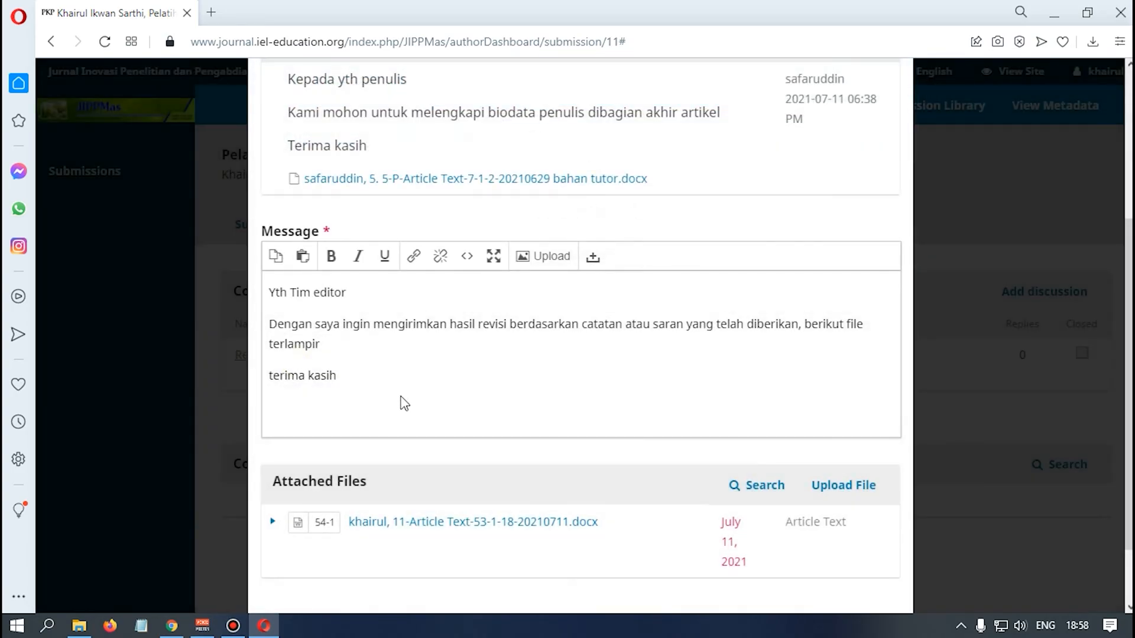
pyautogui.scroll(-2, 575, 355)
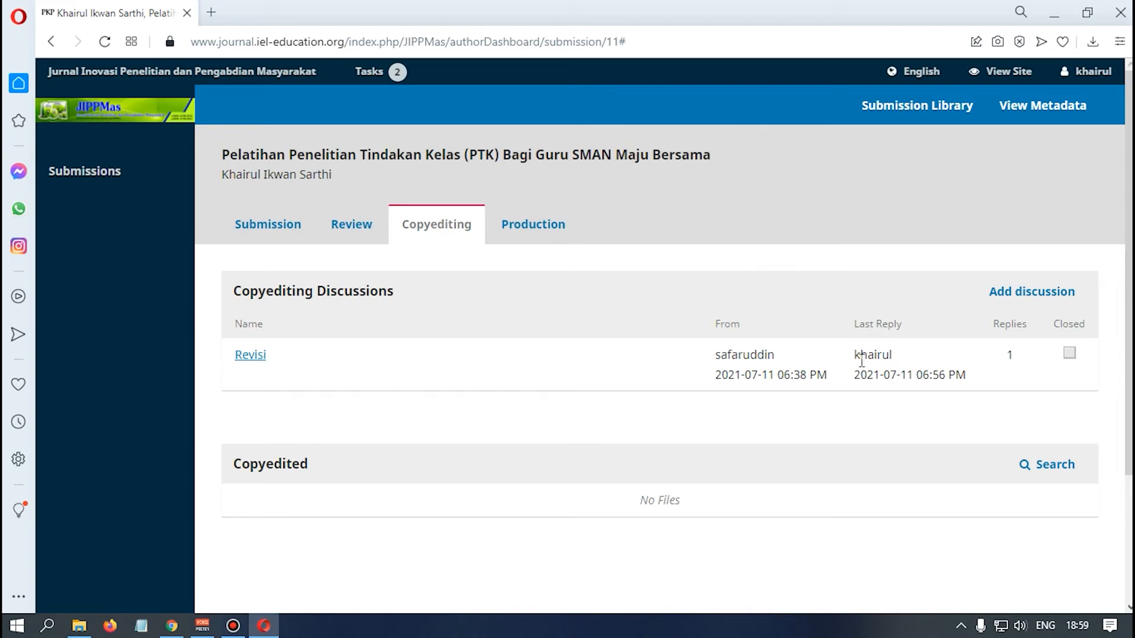
# Check the last reply entry of the Revisi discussion, review the sent message and its attachment, and close the discussion.
pyautogui.moveTo(854, 357); pyautogui.dragTo(976, 388)
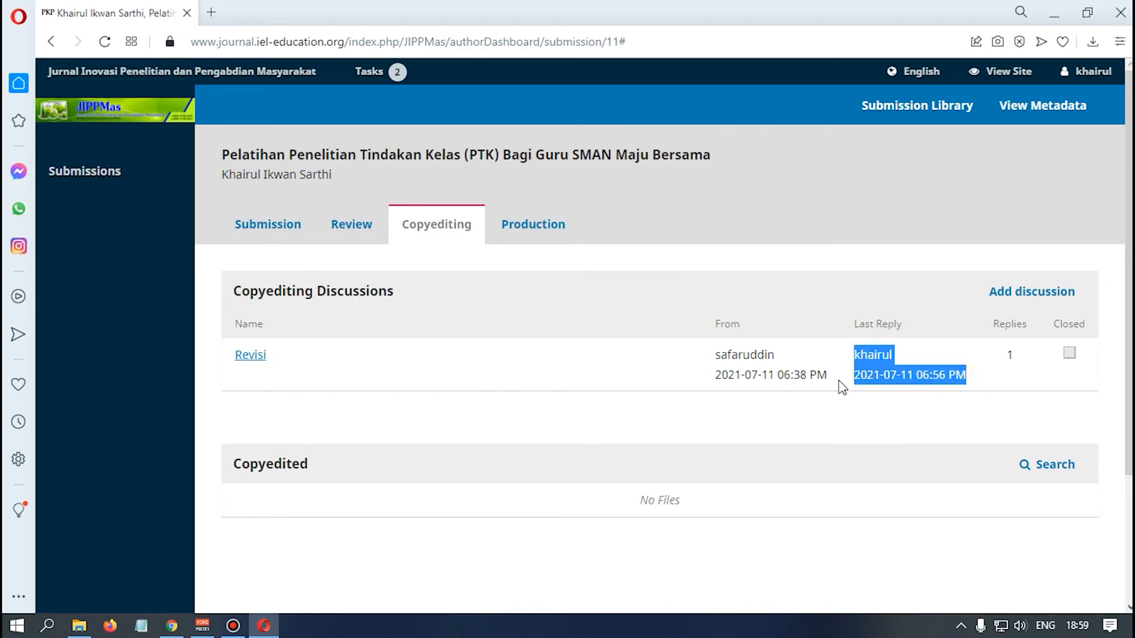
pyautogui.click(1021, 372)
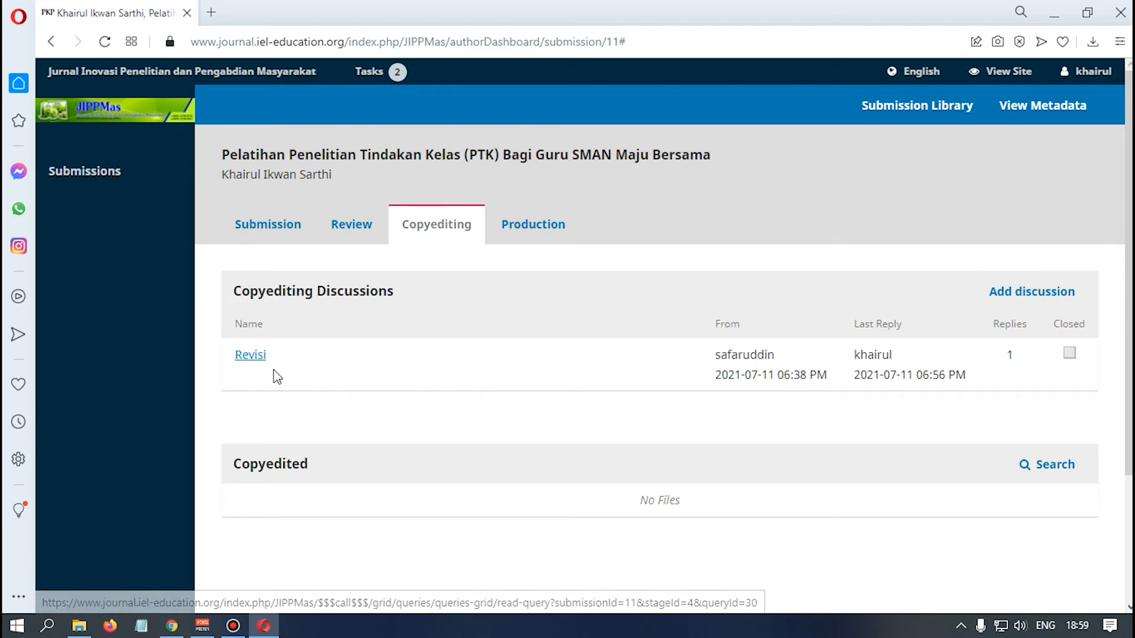
pyautogui.click(266, 360)
pyautogui.scroll(-2, 569, 349)
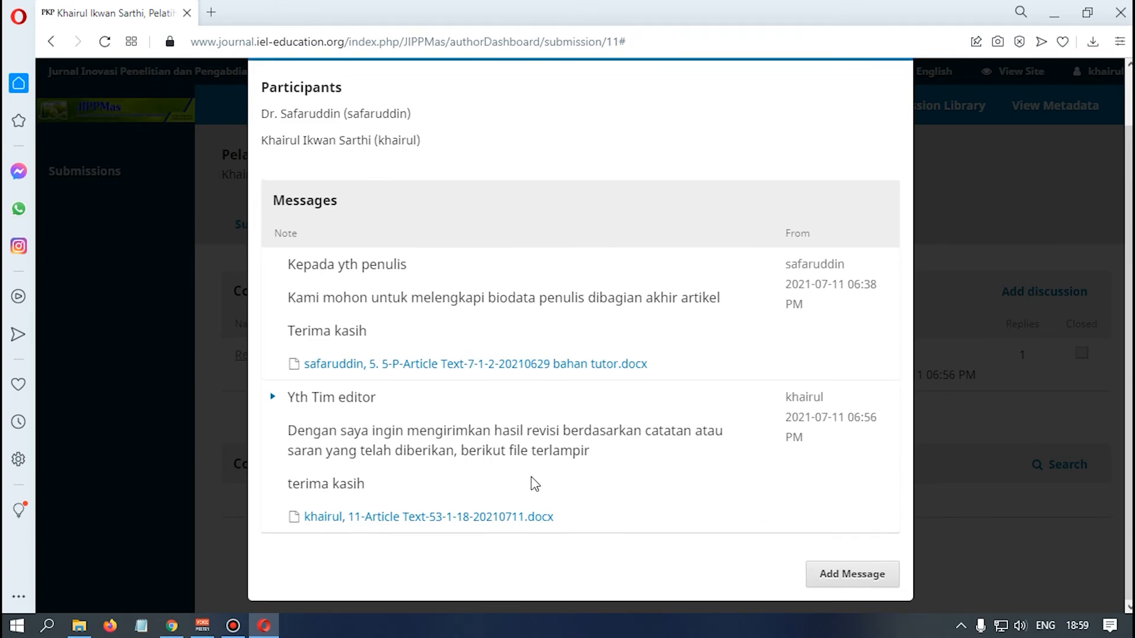
pyautogui.scroll(2, 535, 484)
pyautogui.click(881, 96)
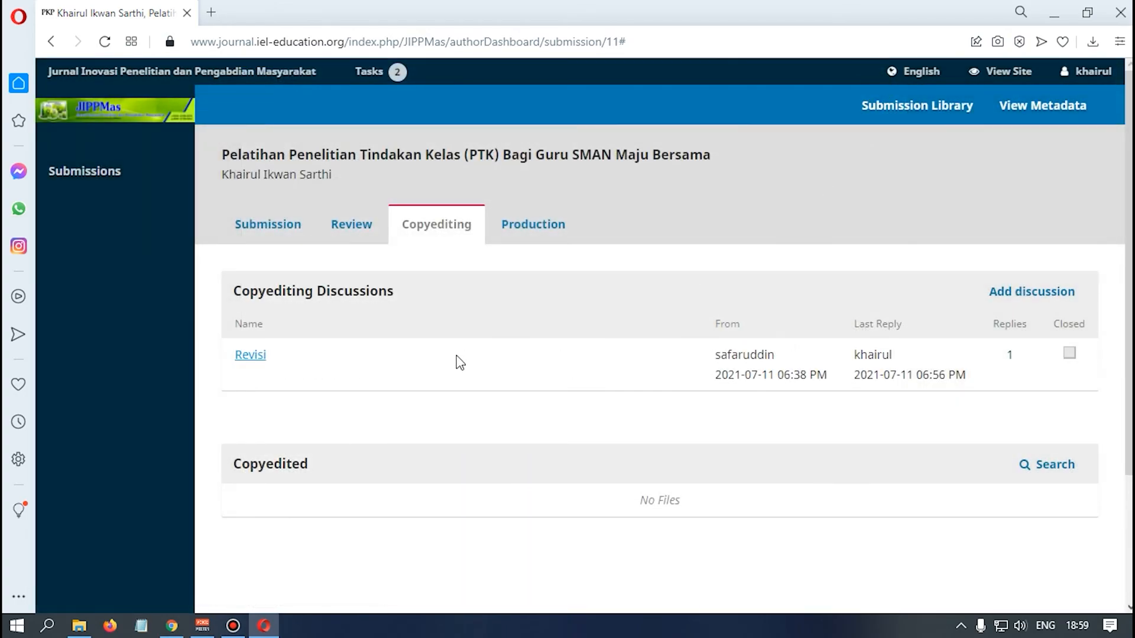